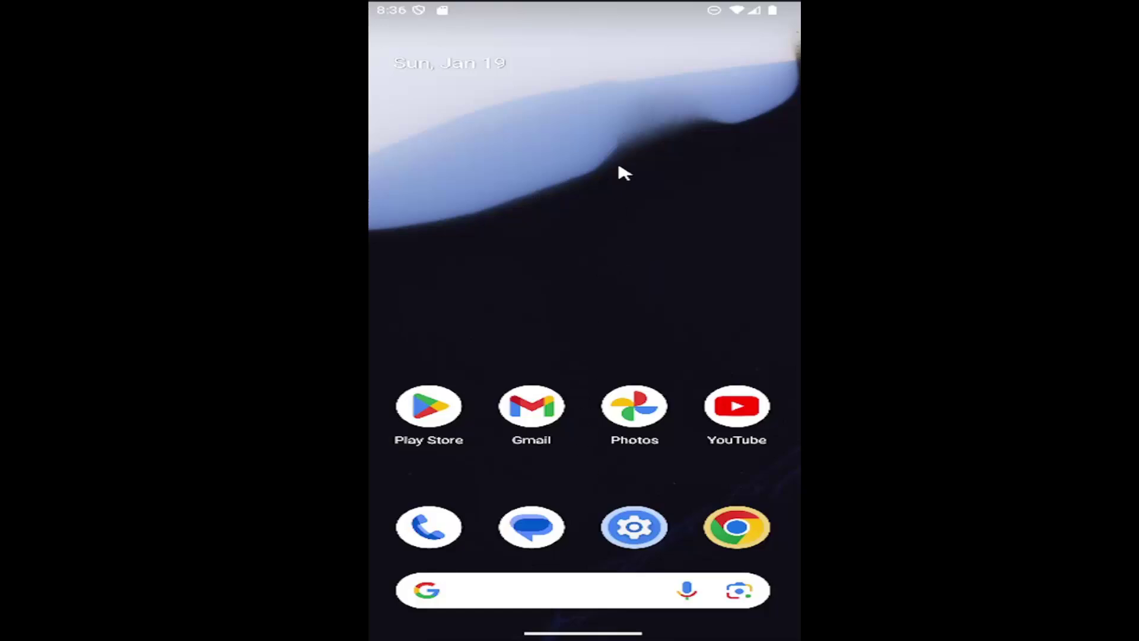
{"action": "scroll", "coordinate": [623, 173], "scroll_direction": "down", "scroll_amount": 2}
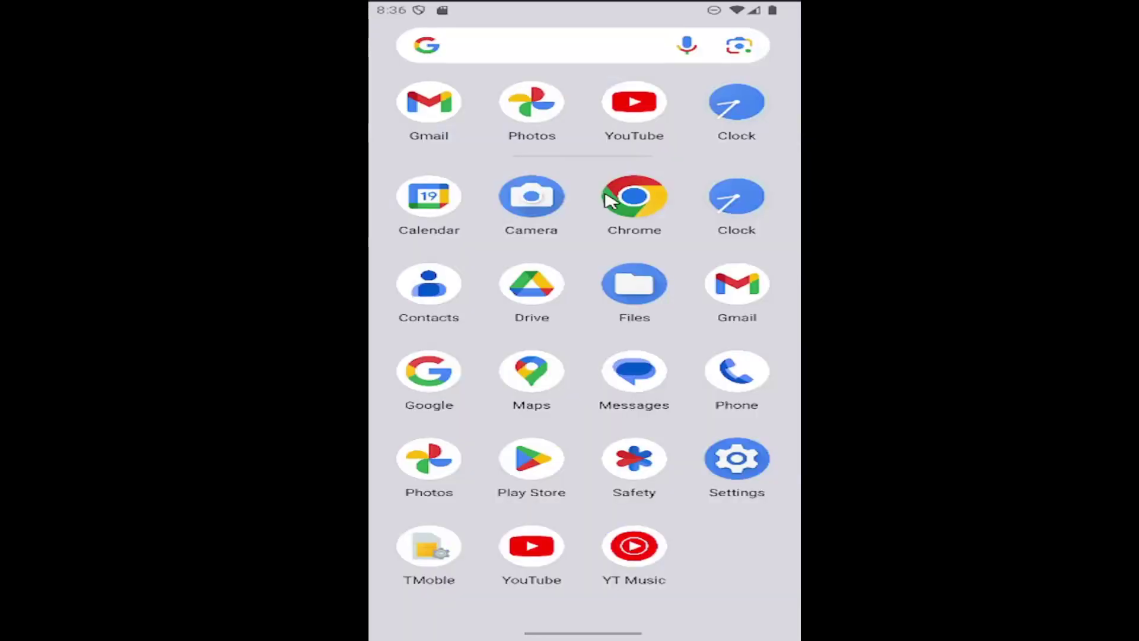
Launch the Settings app and go to the Display & touch page
{"action": "left_click", "coordinate": [738, 463]}
{"action": "scroll", "coordinate": [621, 371], "scroll_direction": "down", "scroll_amount": 2}
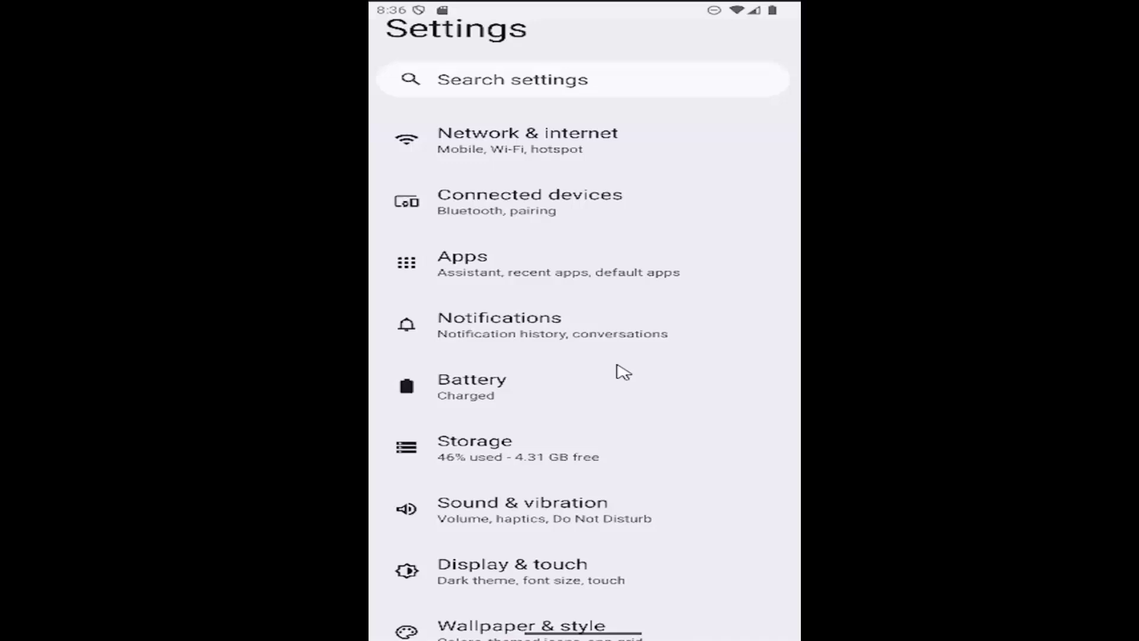
{"action": "scroll", "coordinate": [550, 398], "scroll_direction": "down", "scroll_amount": 2}
{"action": "left_click", "coordinate": [550, 504]}
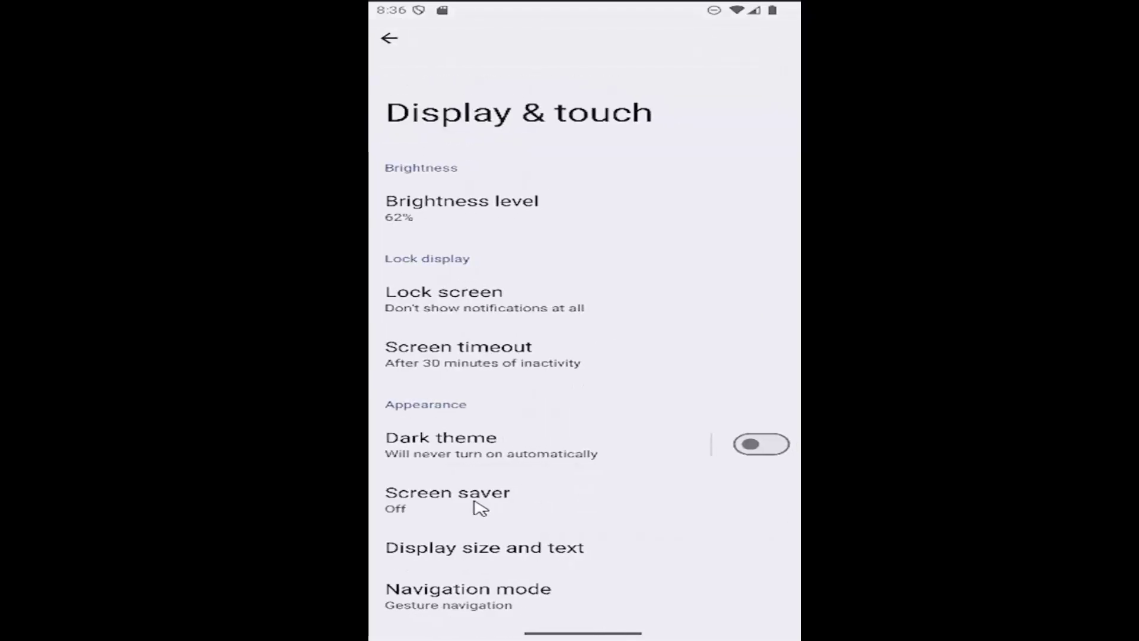
{"action": "scroll", "coordinate": [473, 506], "scroll_direction": "down", "scroll_amount": 1}
{"action": "scroll", "coordinate": [472, 471], "scroll_direction": "up", "scroll_amount": 1}
On the Screen saver page, switch Use screen saver on and select the Clock card
{"action": "left_click", "coordinate": [441, 514]}
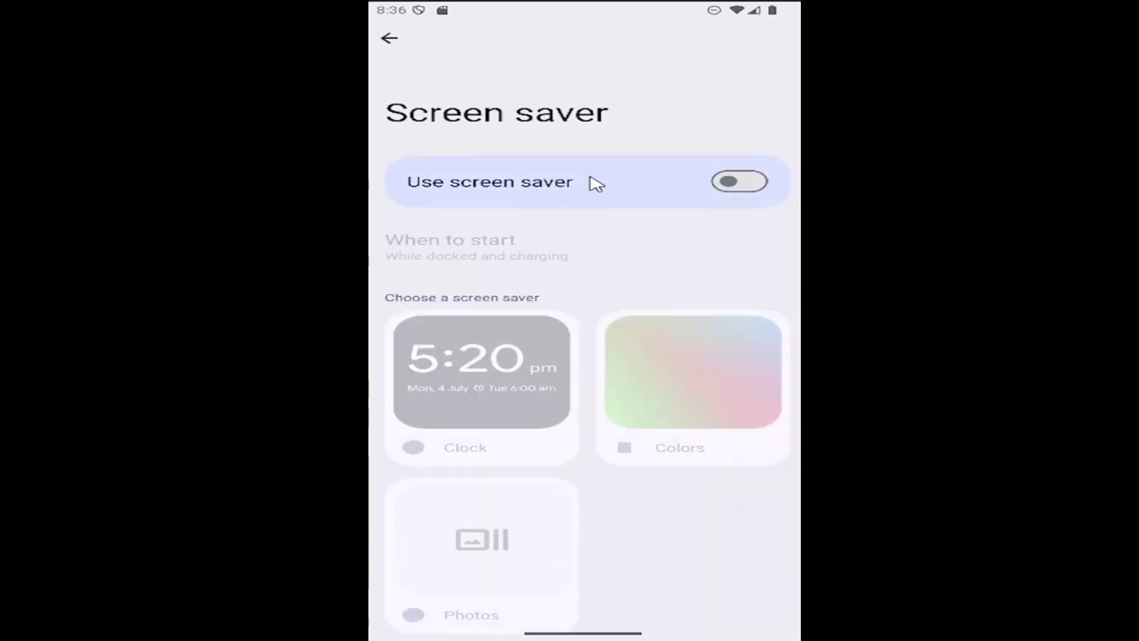
{"action": "left_click", "coordinate": [747, 184]}
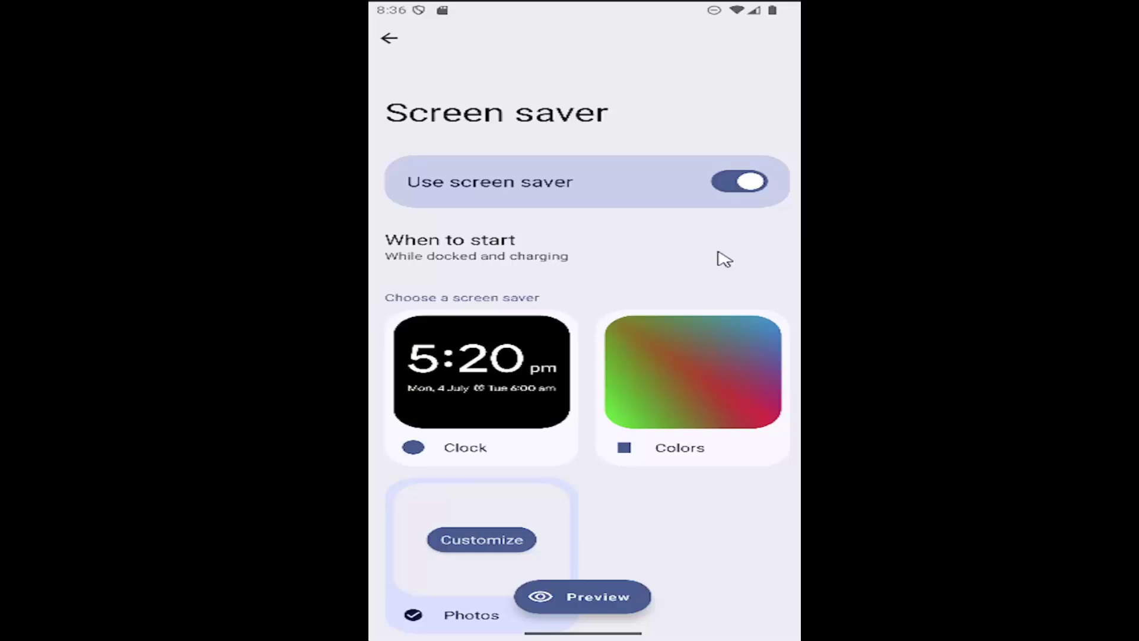
{"action": "left_click", "coordinate": [438, 395]}
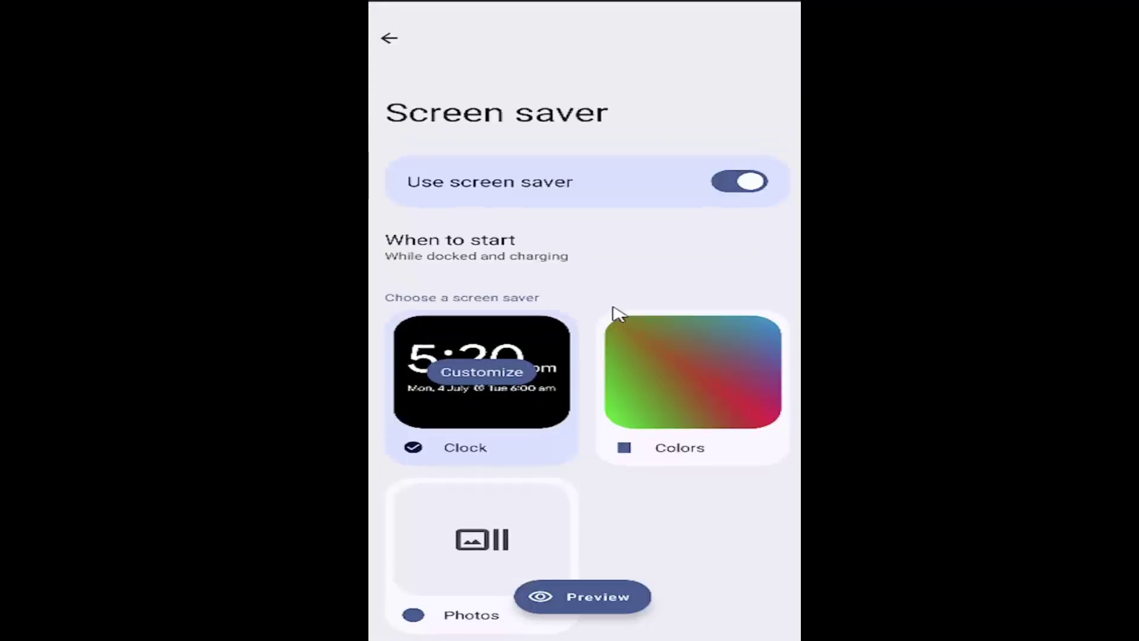
{"action": "key", "text": "Escape"}
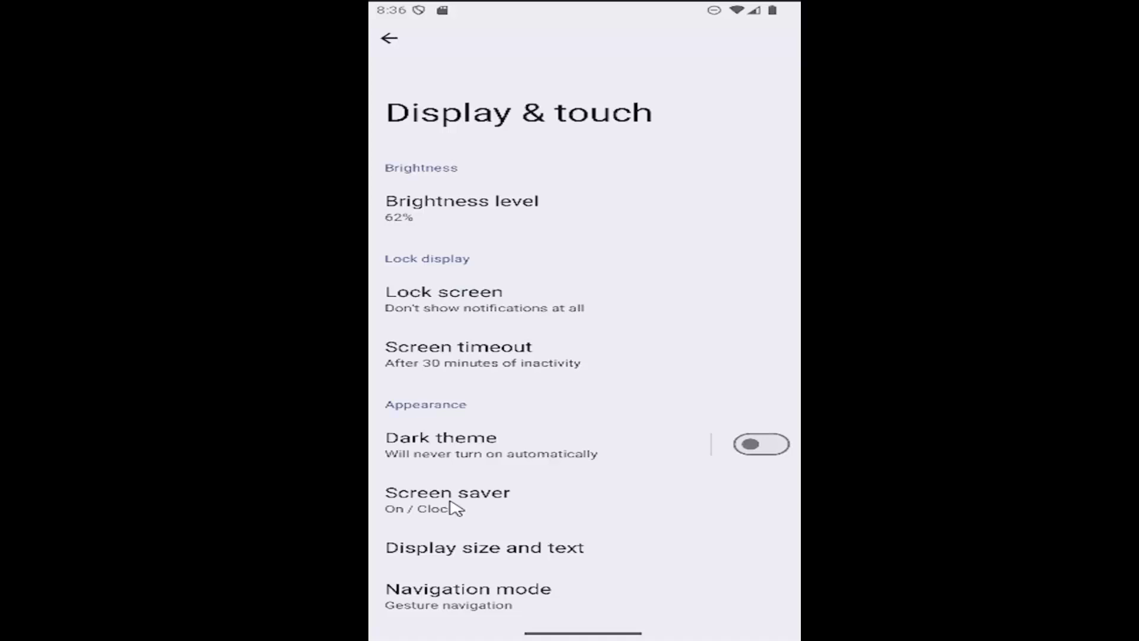
{"action": "left_click", "coordinate": [450, 503]}
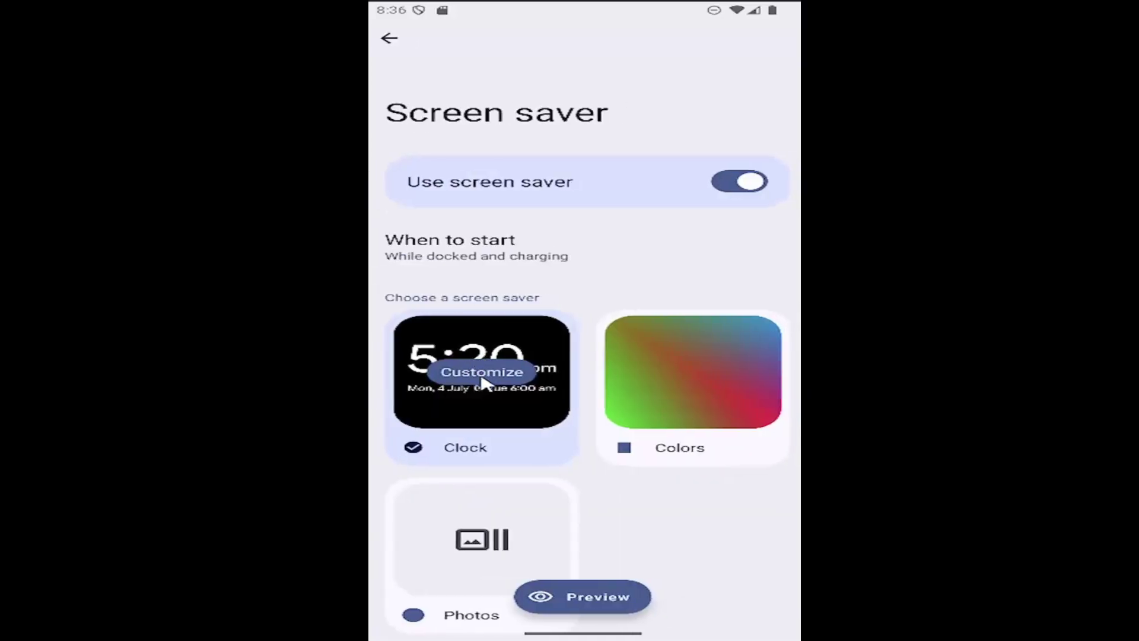
{"action": "left_click", "coordinate": [480, 372]}
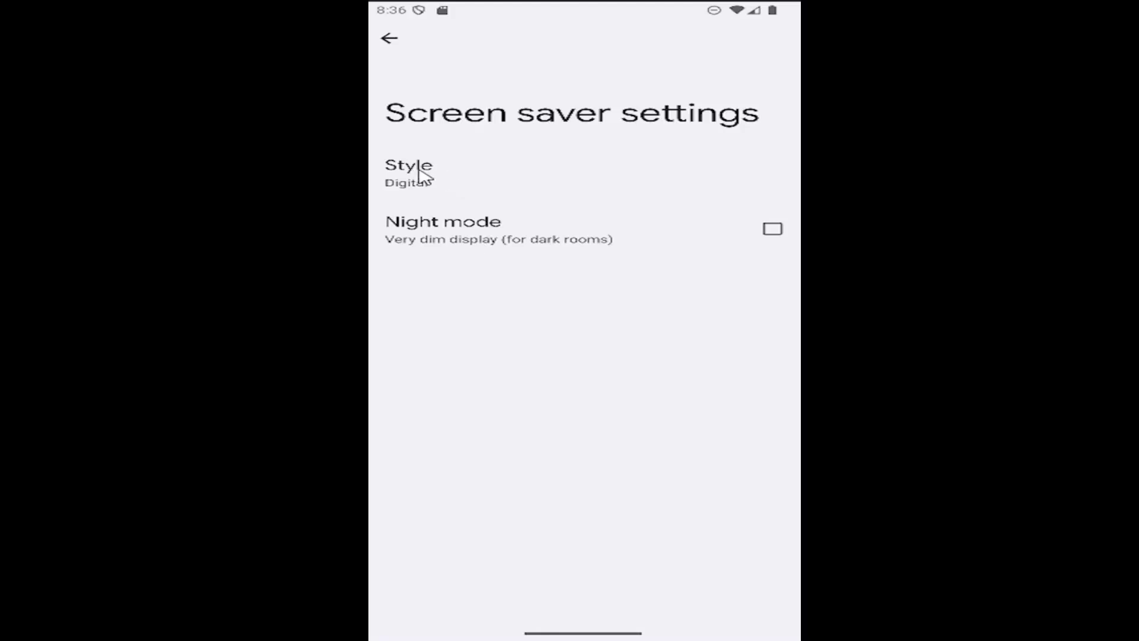
{"action": "left_click", "coordinate": [450, 178]}
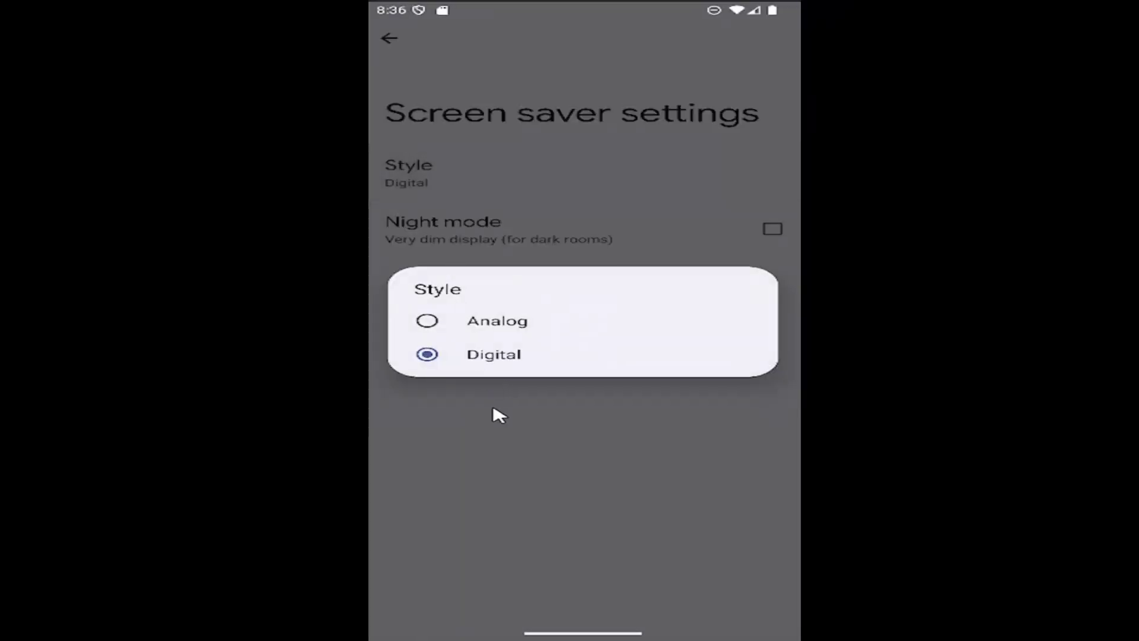
{"action": "left_click", "coordinate": [528, 490]}
Back out through Screen saver, Display & touch, Settings and the app list to home
{"action": "key", "text": "Escape"}
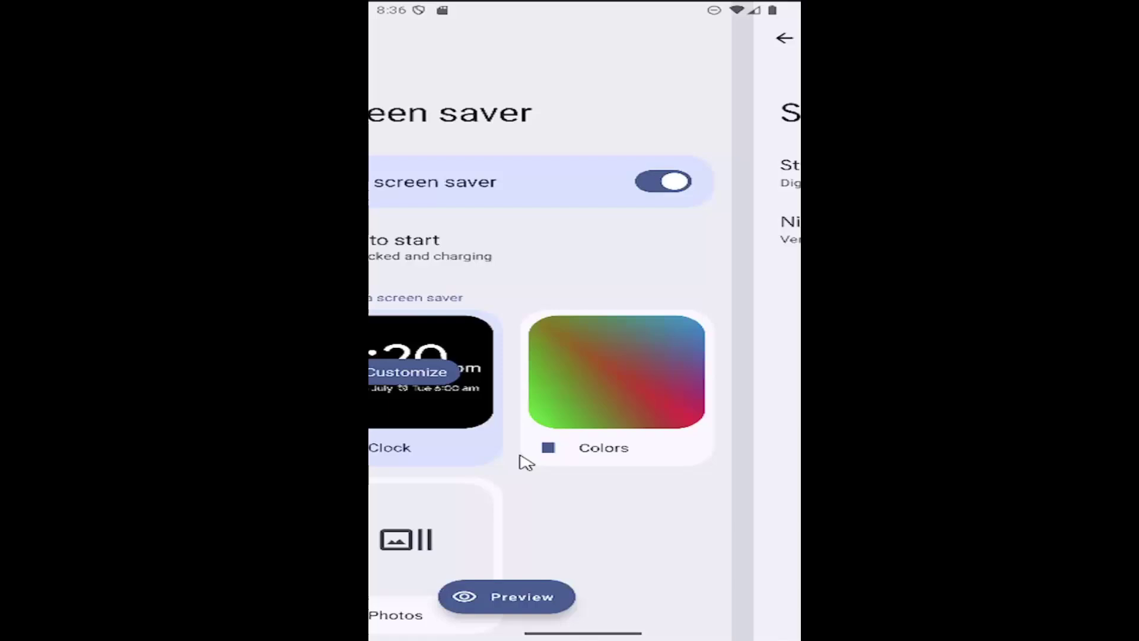
{"action": "key", "text": "Escape"}
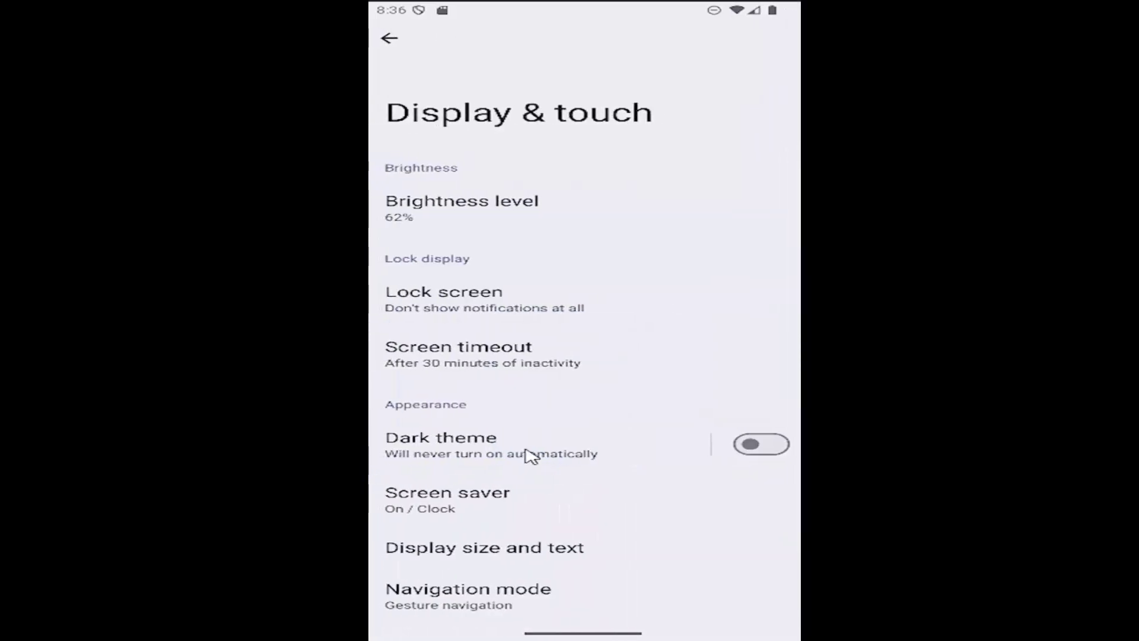
{"action": "key", "text": "Escape"}
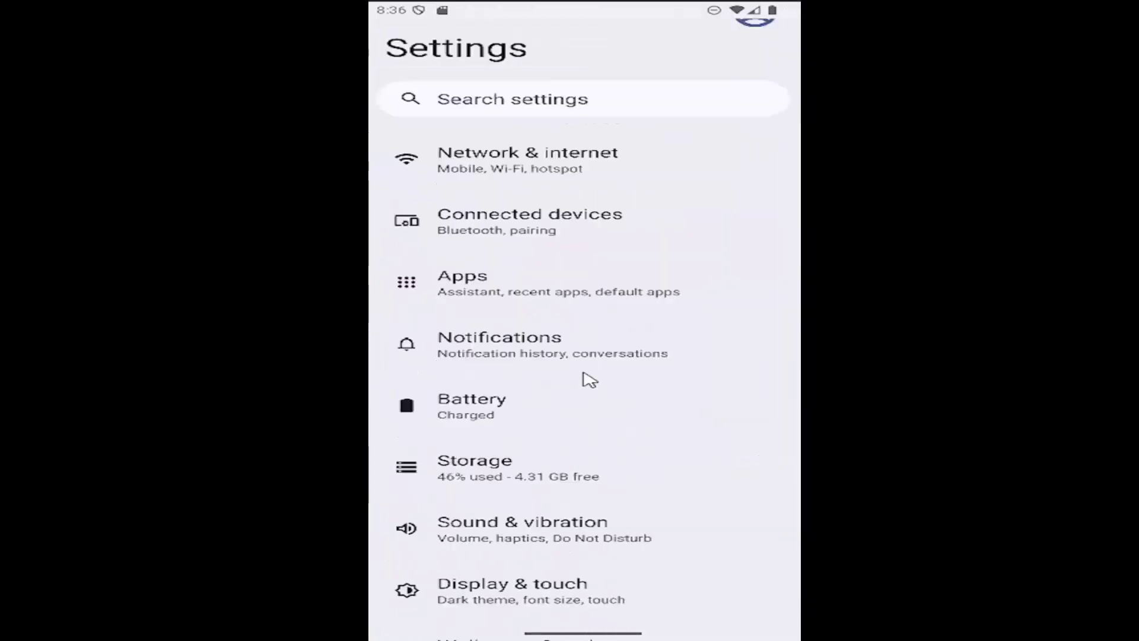
{"action": "key", "text": "Escape"}
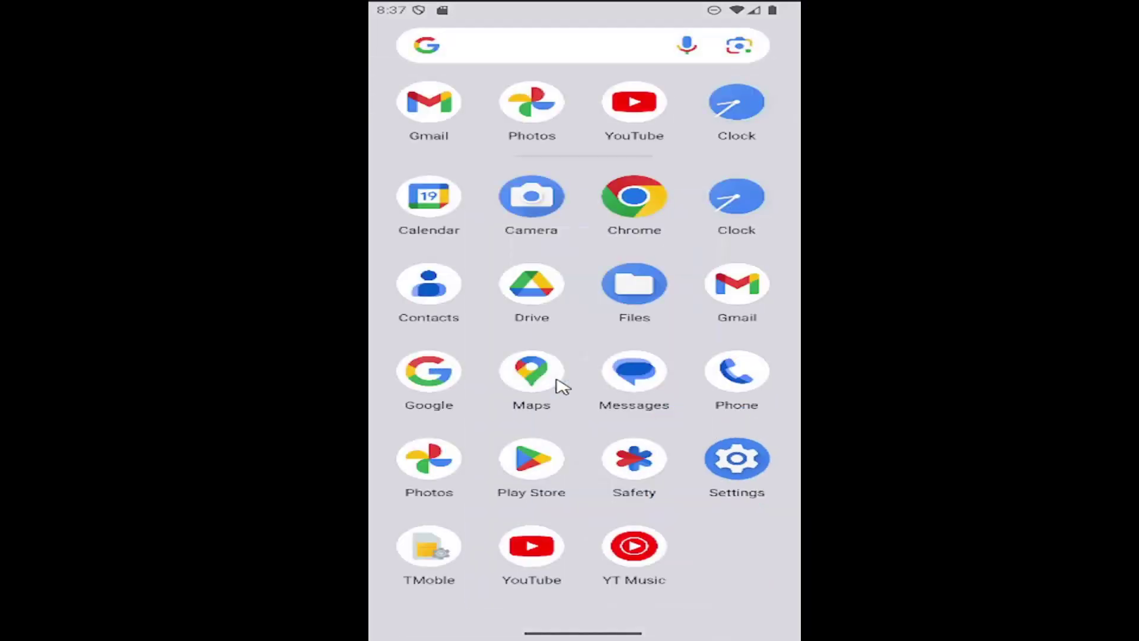
{"action": "key", "text": "Escape"}
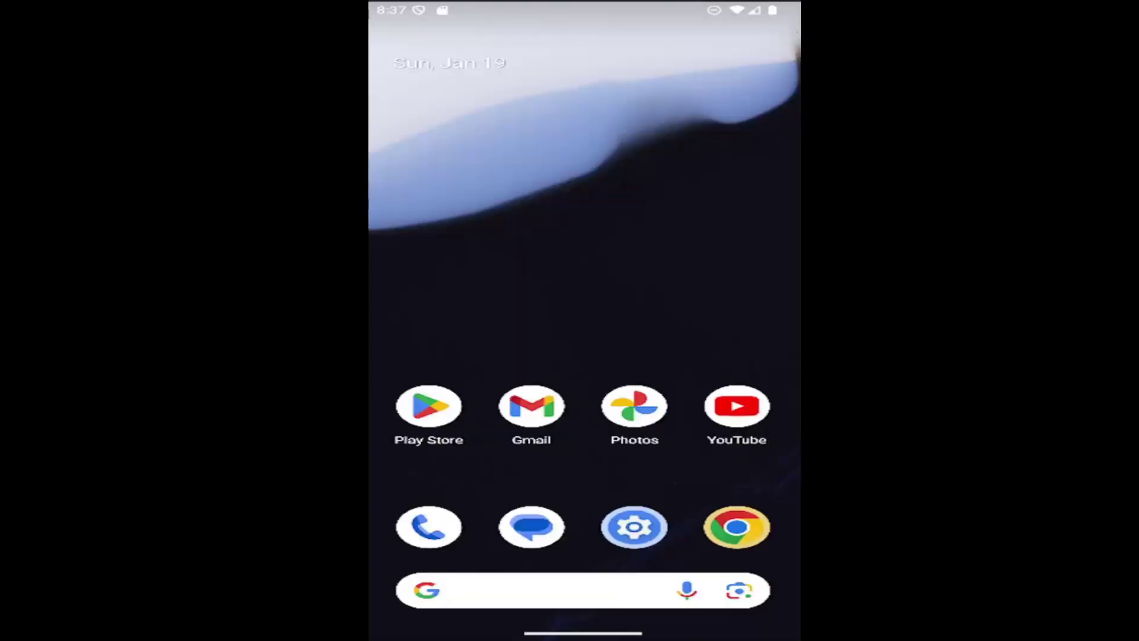